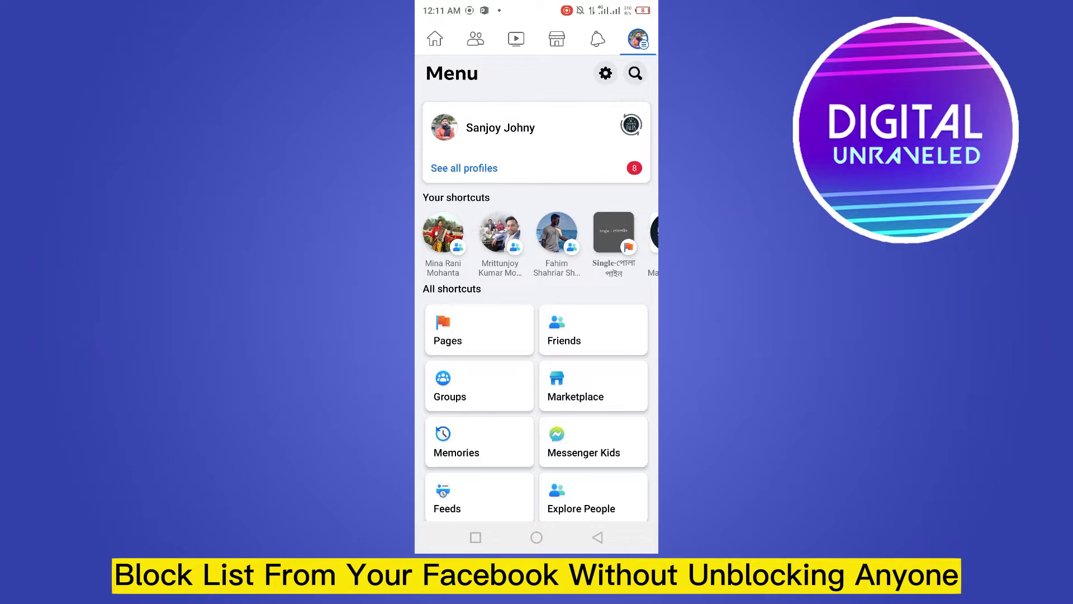
scroll(537, 335, down, 3)
scroll(537, 336, up, 3)
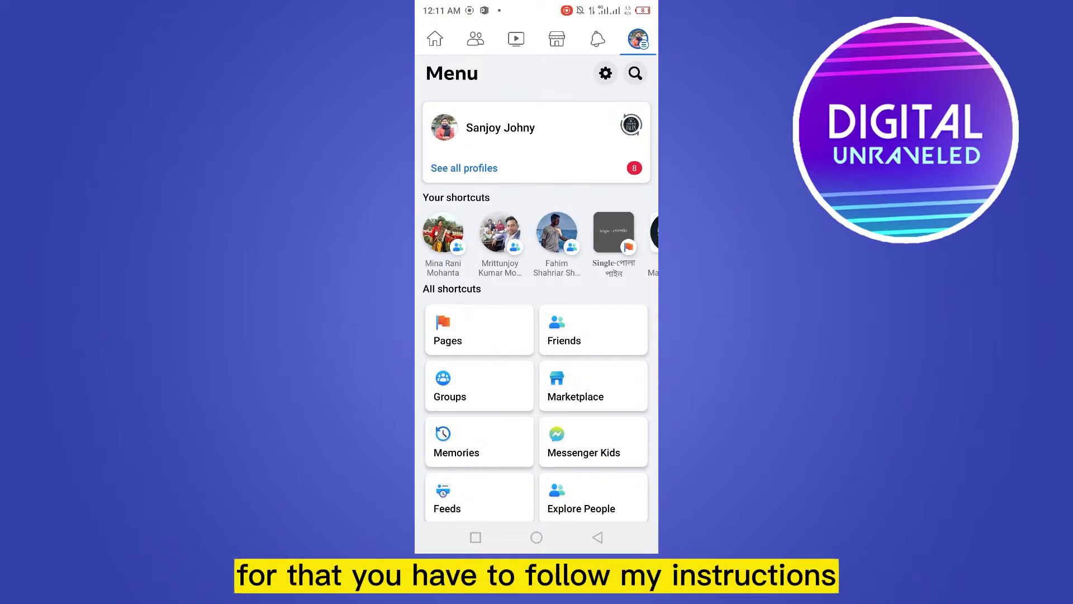
Screenshot the Blocking list under Settings, then back out of the settings pages
click(606, 74)
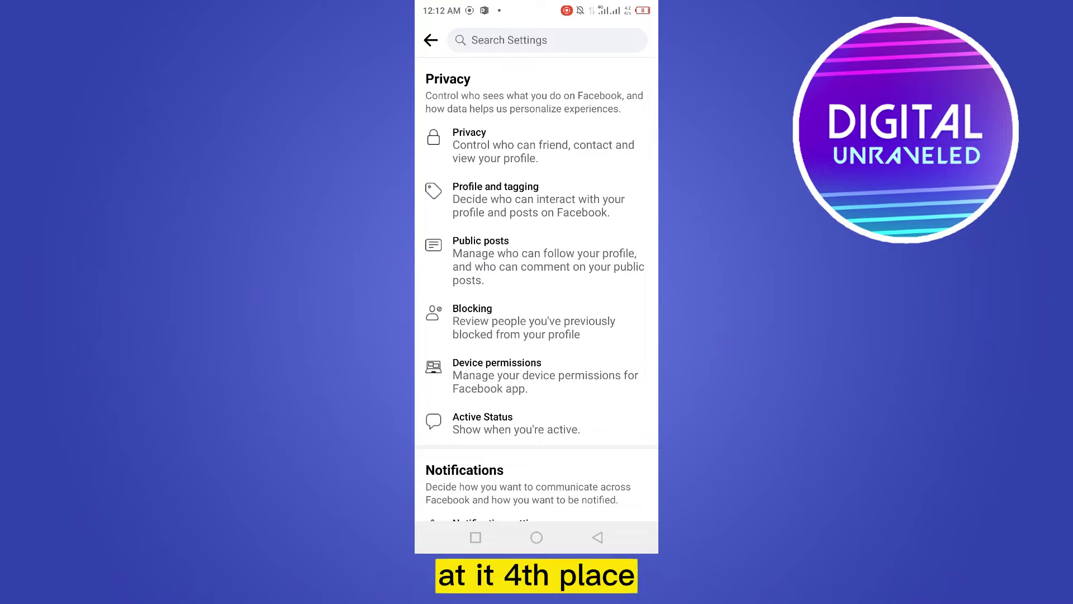
click(536, 321)
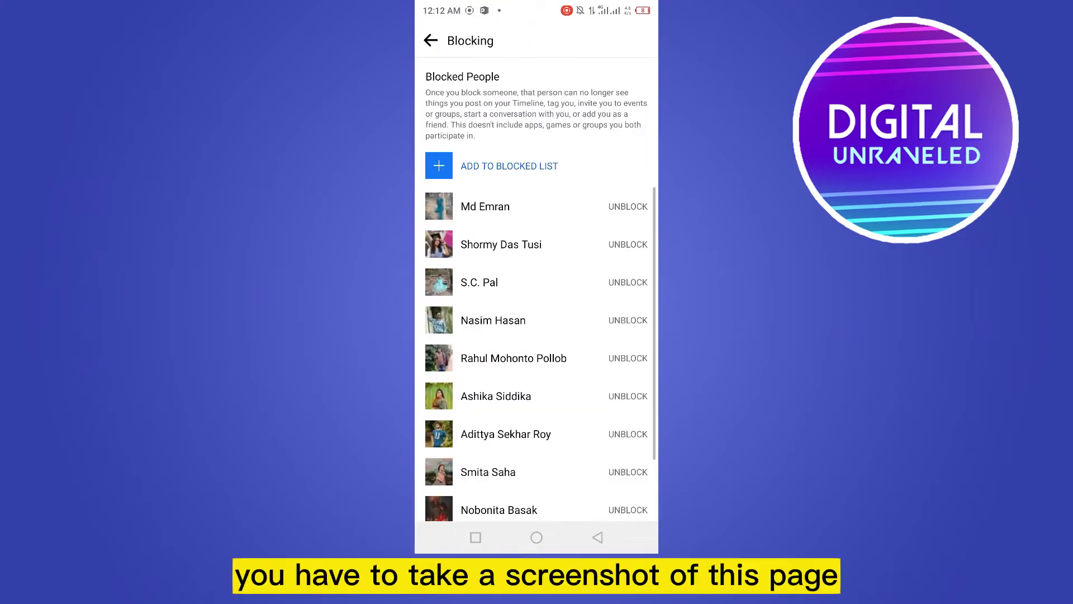
click(537, 283)
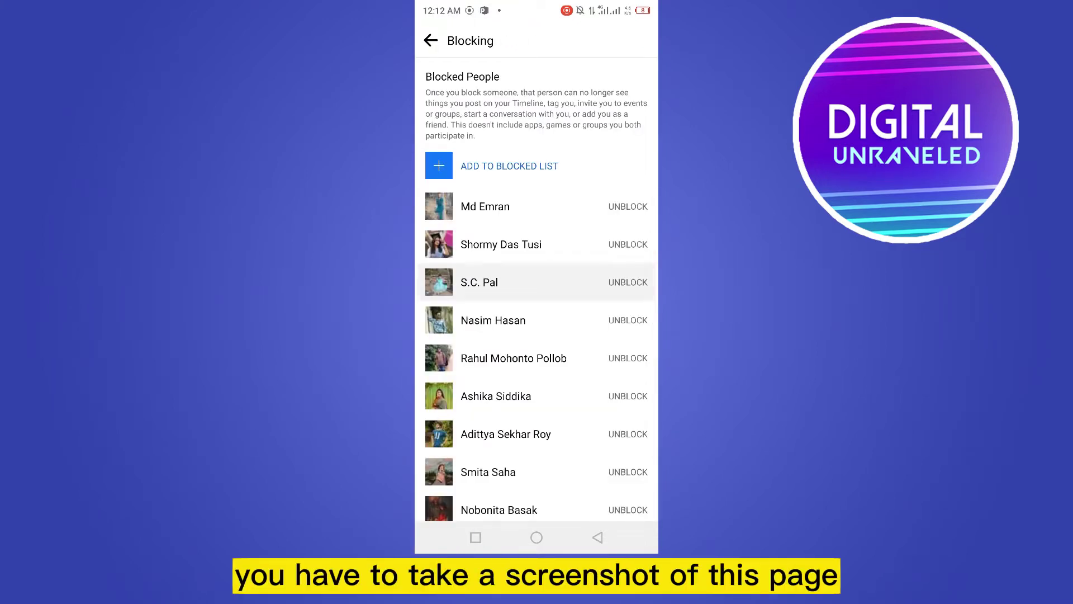
click(431, 41)
click(432, 40)
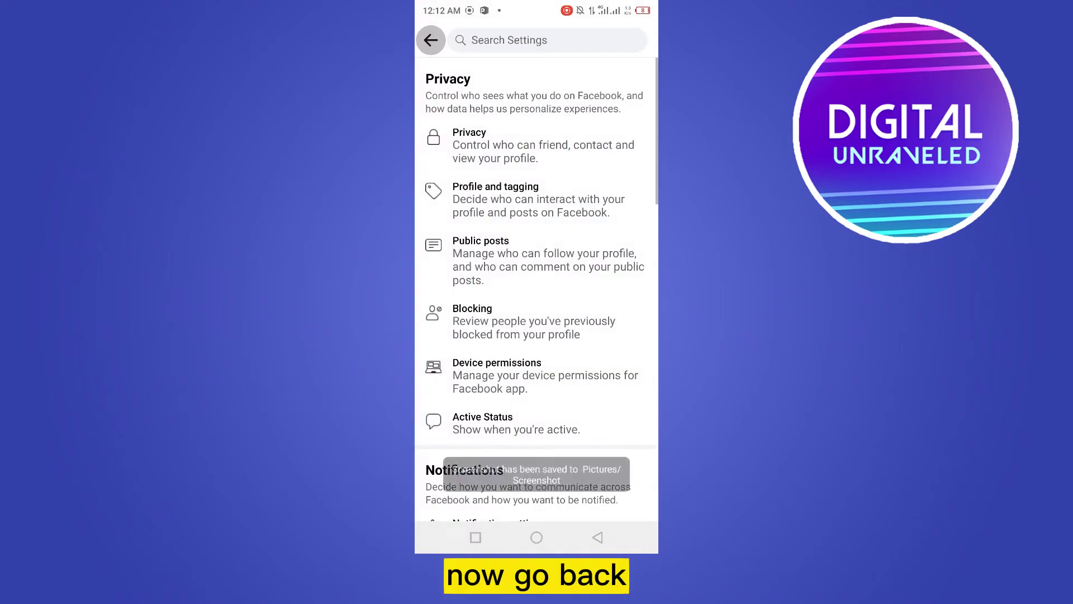
From the main menu, start a problem report past the shake tip, including logs and diagnostics
click(431, 40)
scroll(536, 335, down, 8)
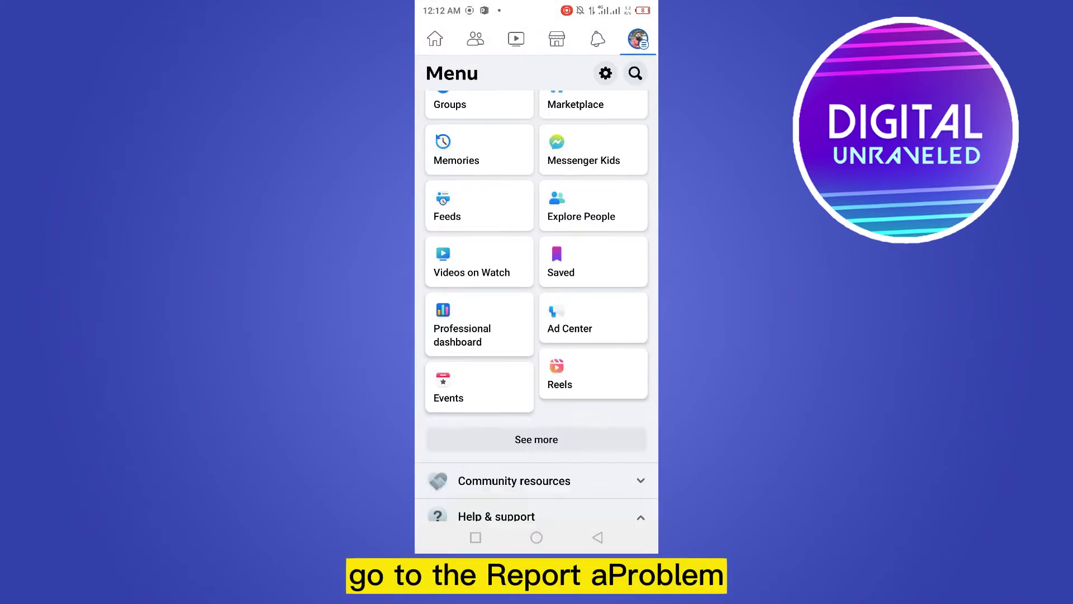
click(536, 365)
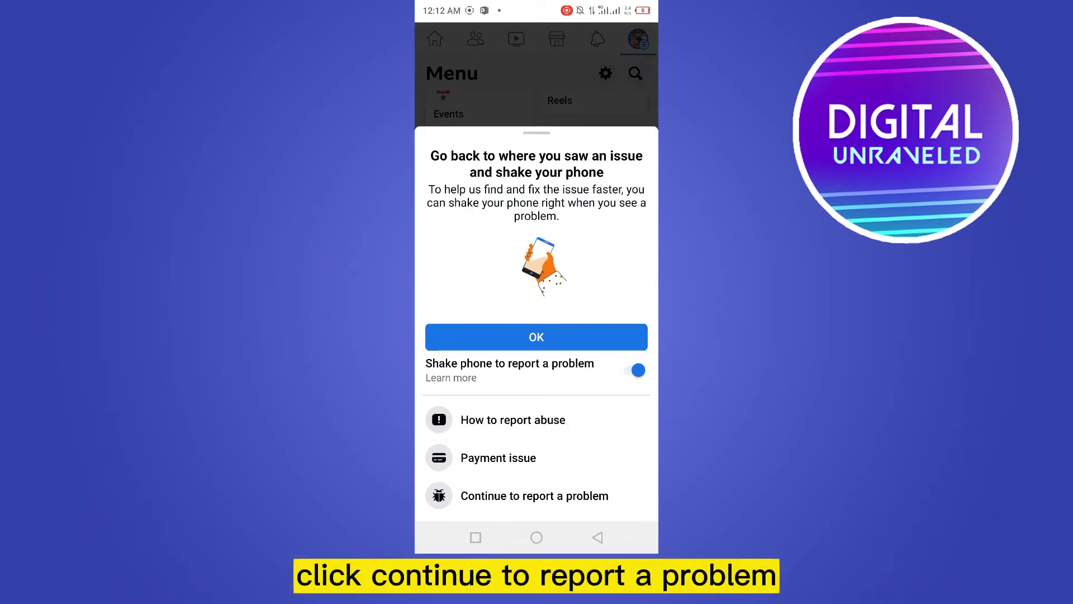
click(534, 496)
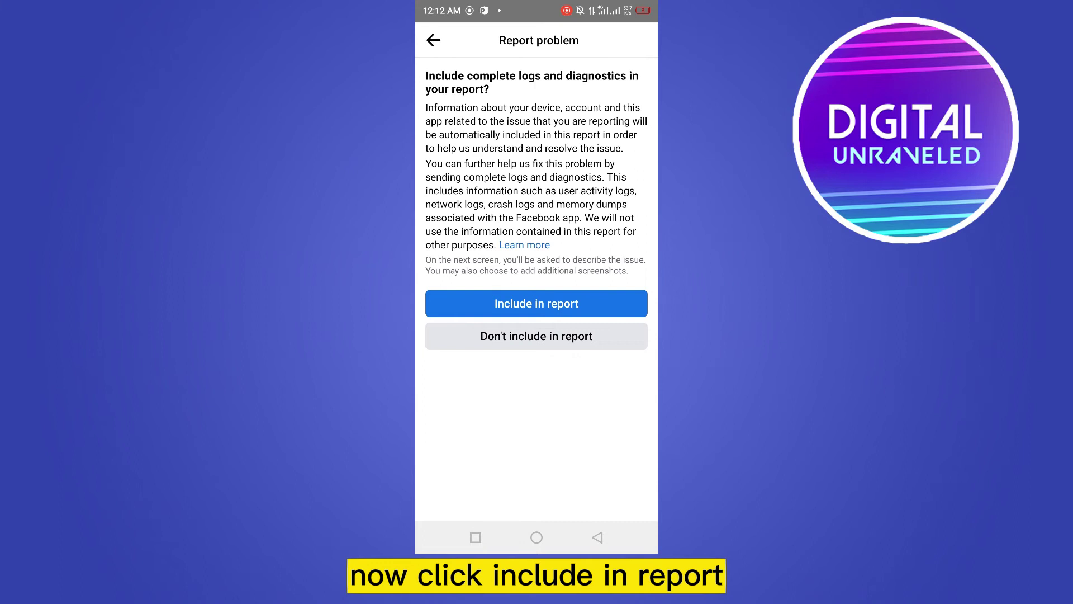
click(536, 303)
scroll(537, 294, down, 5)
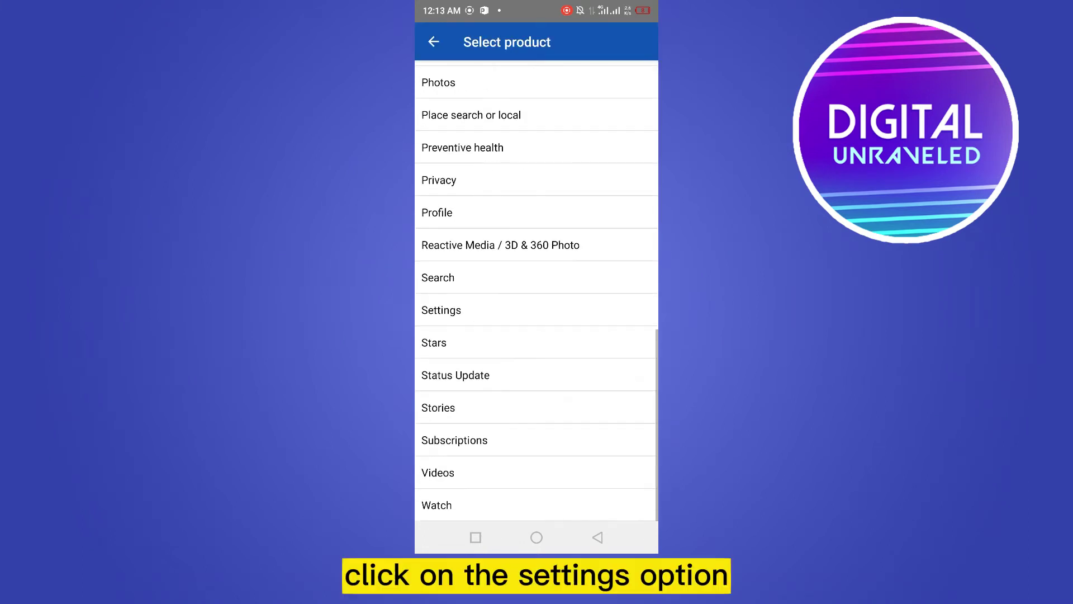
Pick Settings as the product and replace the menu screenshot with the blocked-list screenshot
click(441, 310)
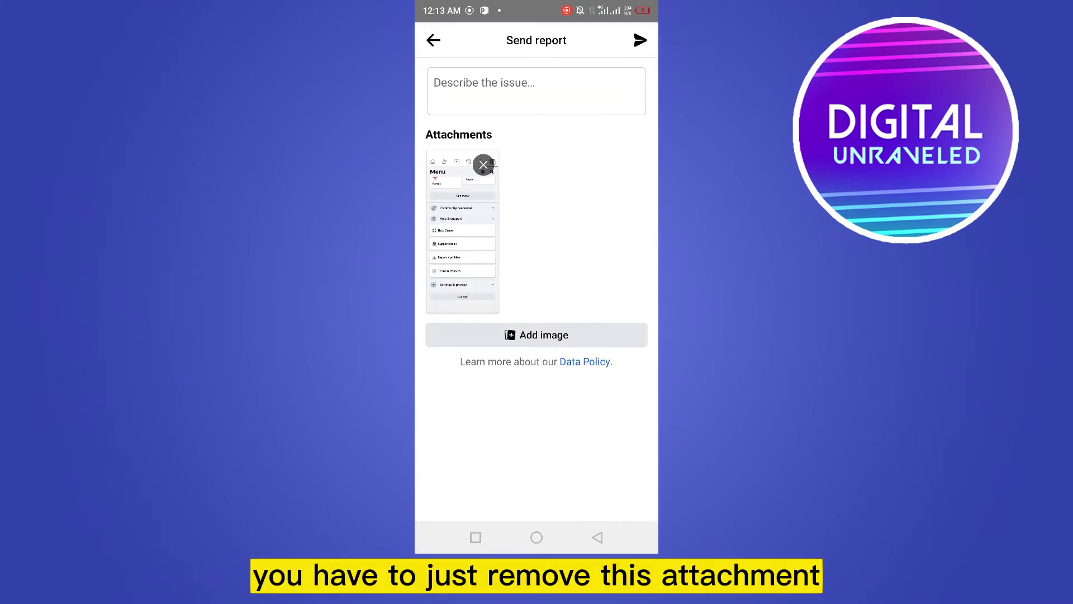
click(484, 164)
click(536, 142)
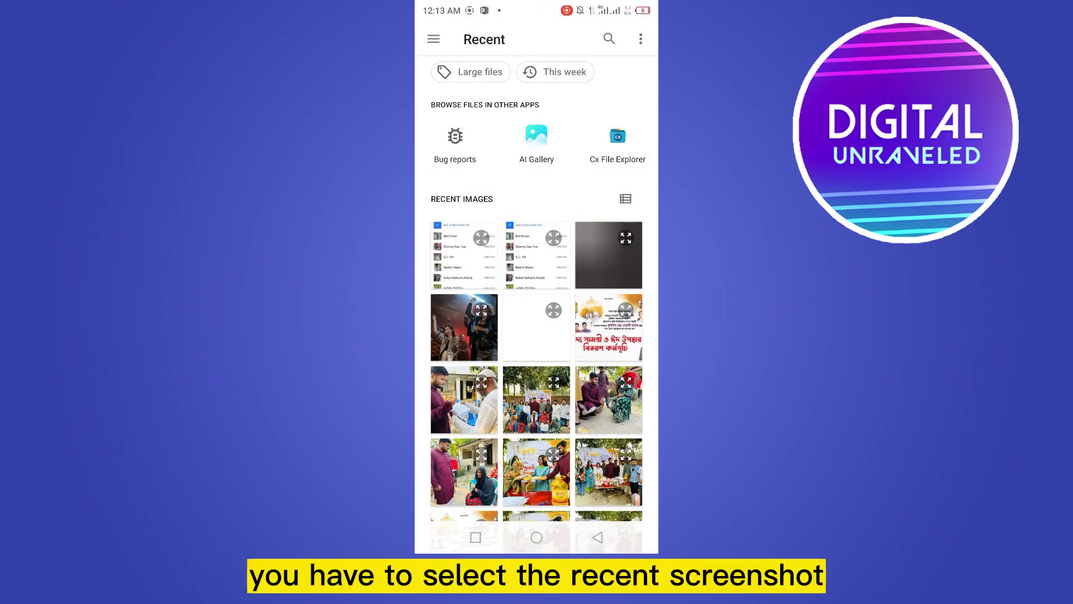
click(464, 255)
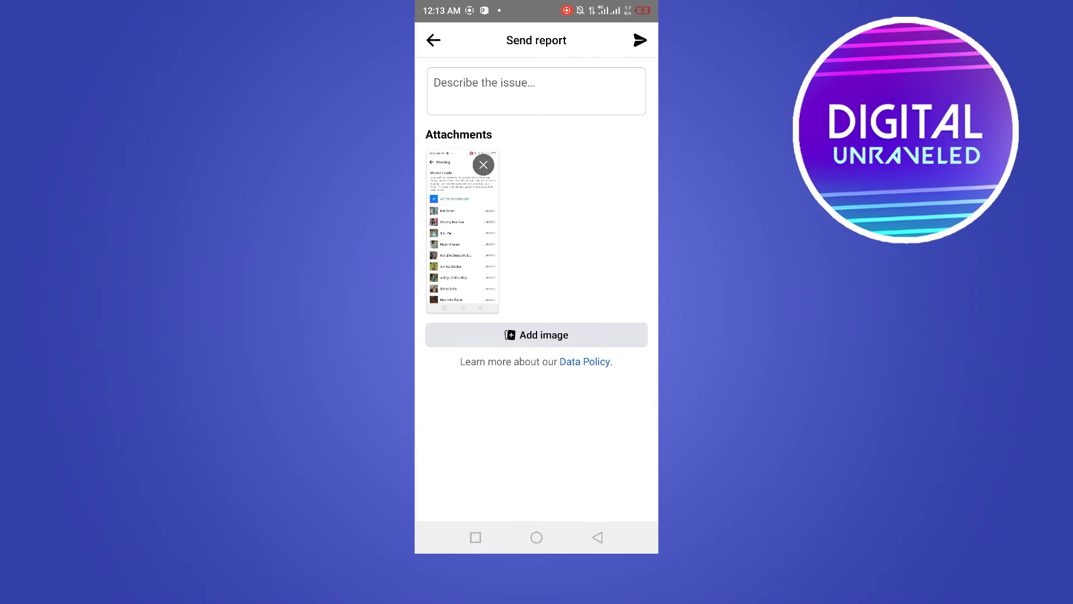
Activate the empty 'Describe the issue' field on the send-report screen
click(535, 91)
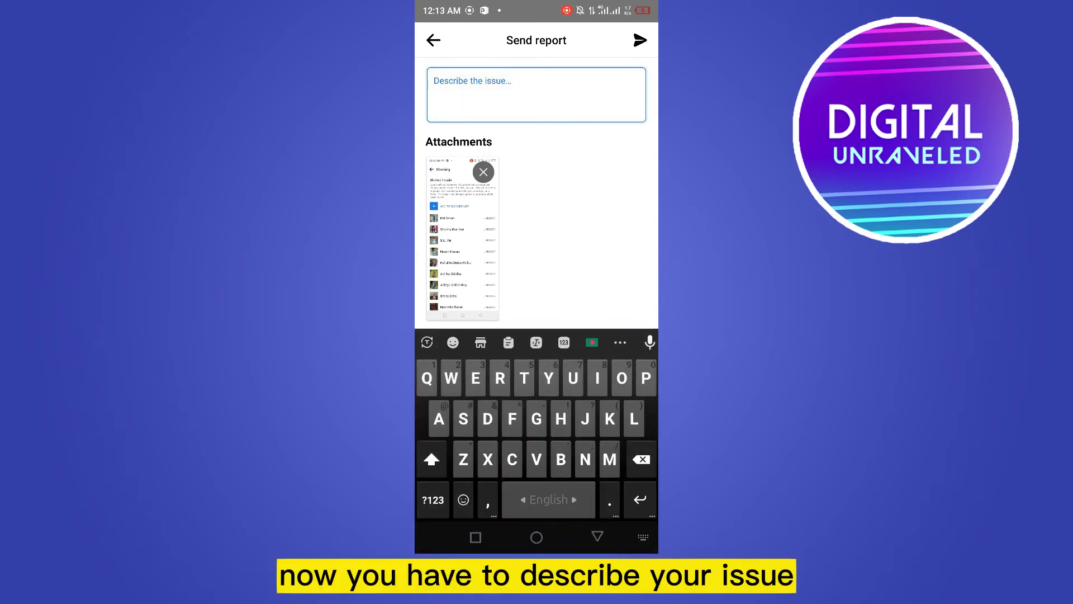